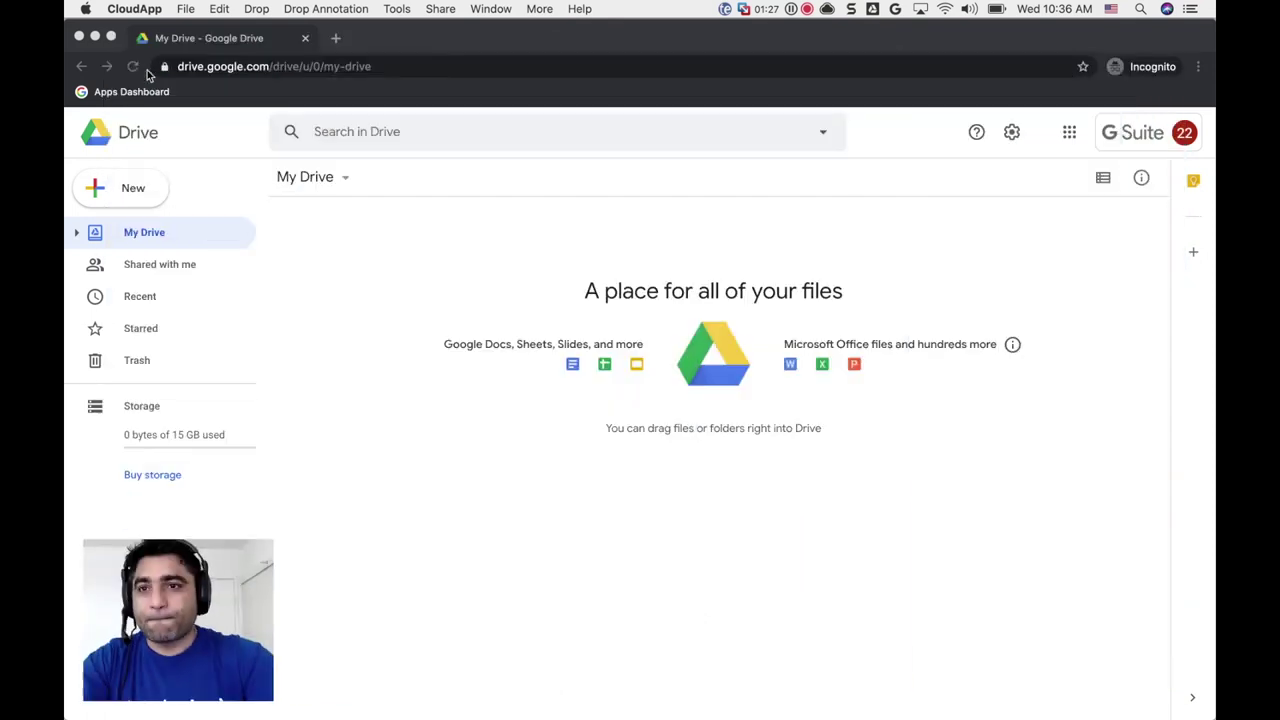
Go to the Security page of the signed-in user's Google Account
click(1175, 148)
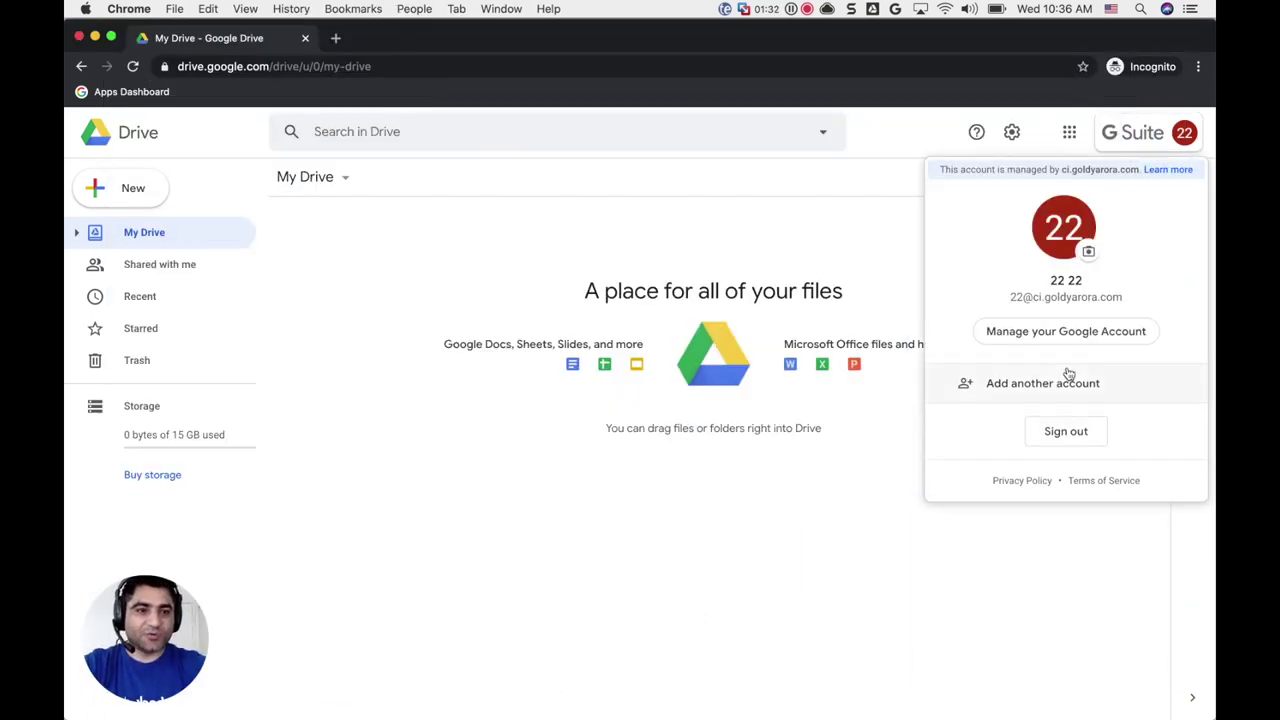
click(1043, 331)
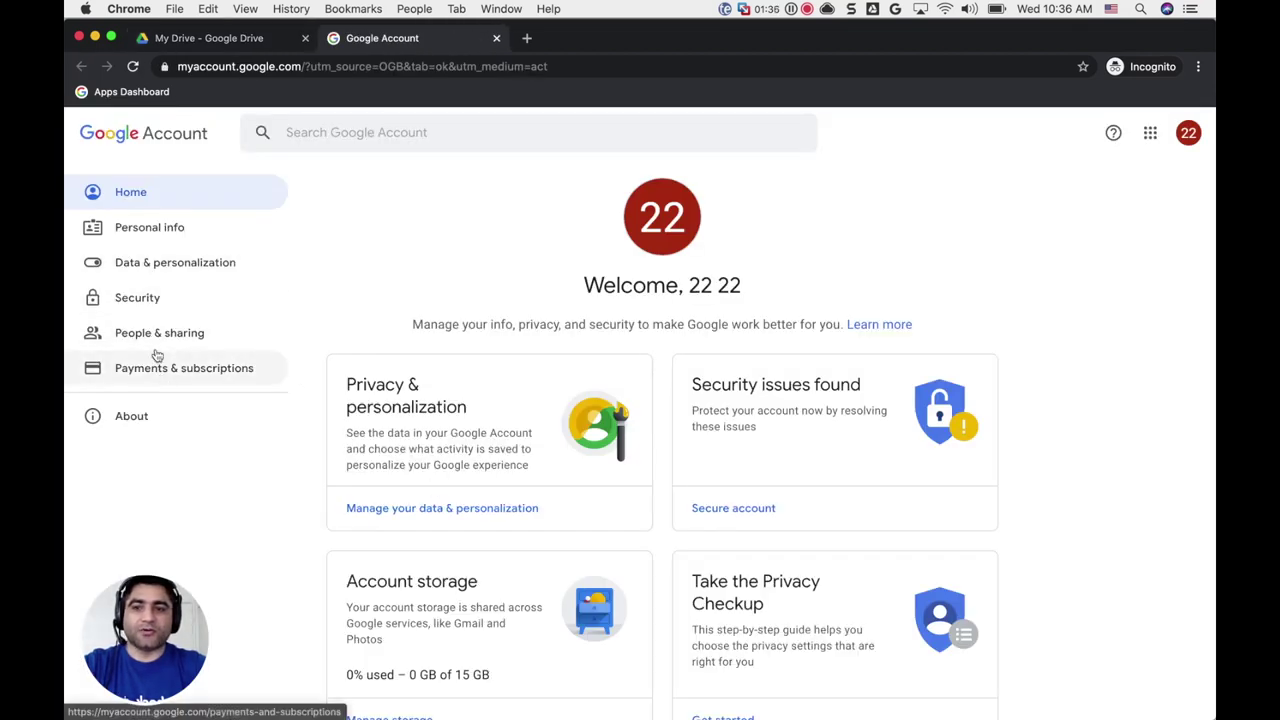
click(150, 300)
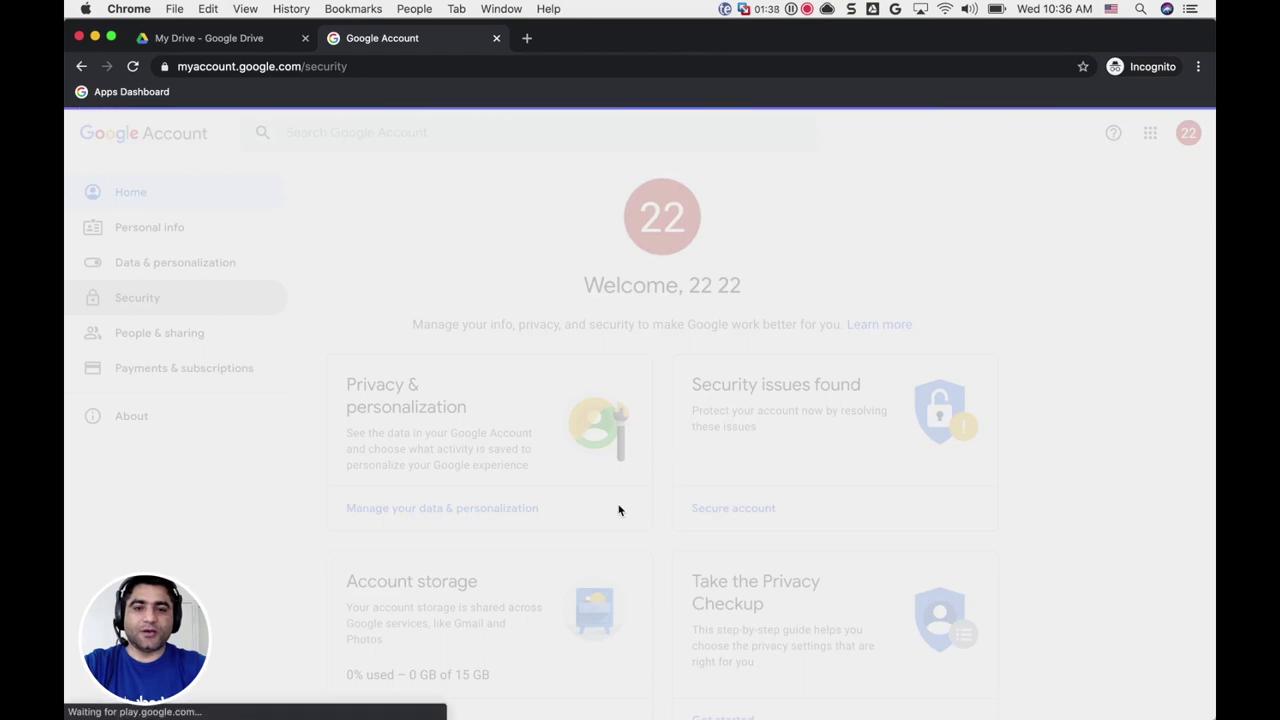
scroll(618, 510, down, 3)
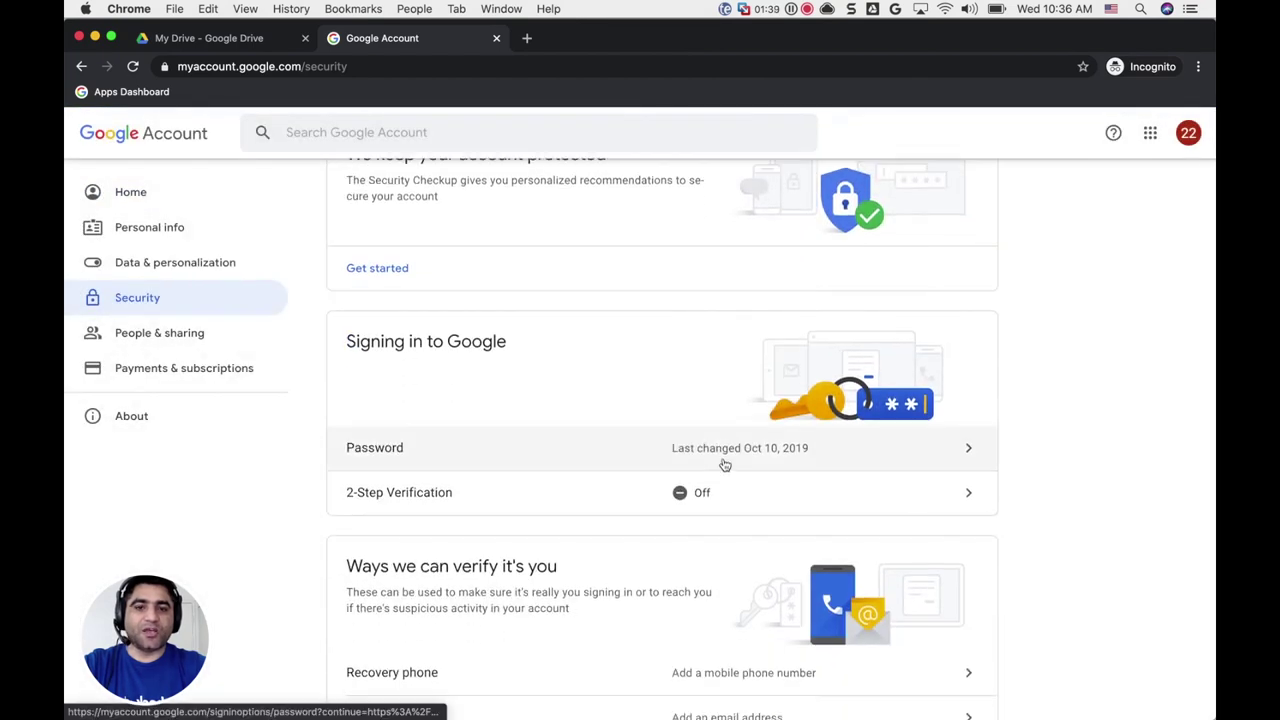
Open the Password setting, verify with the account password, then return to Security
click(723, 458)
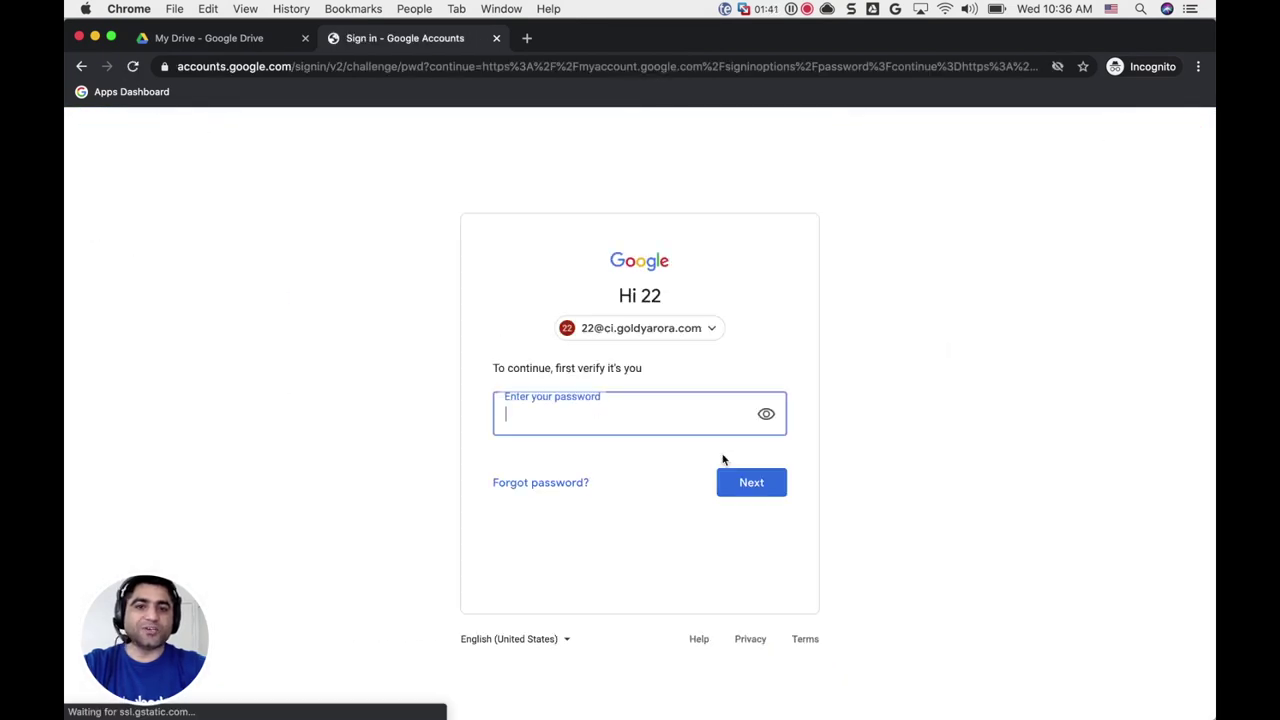
text(•)
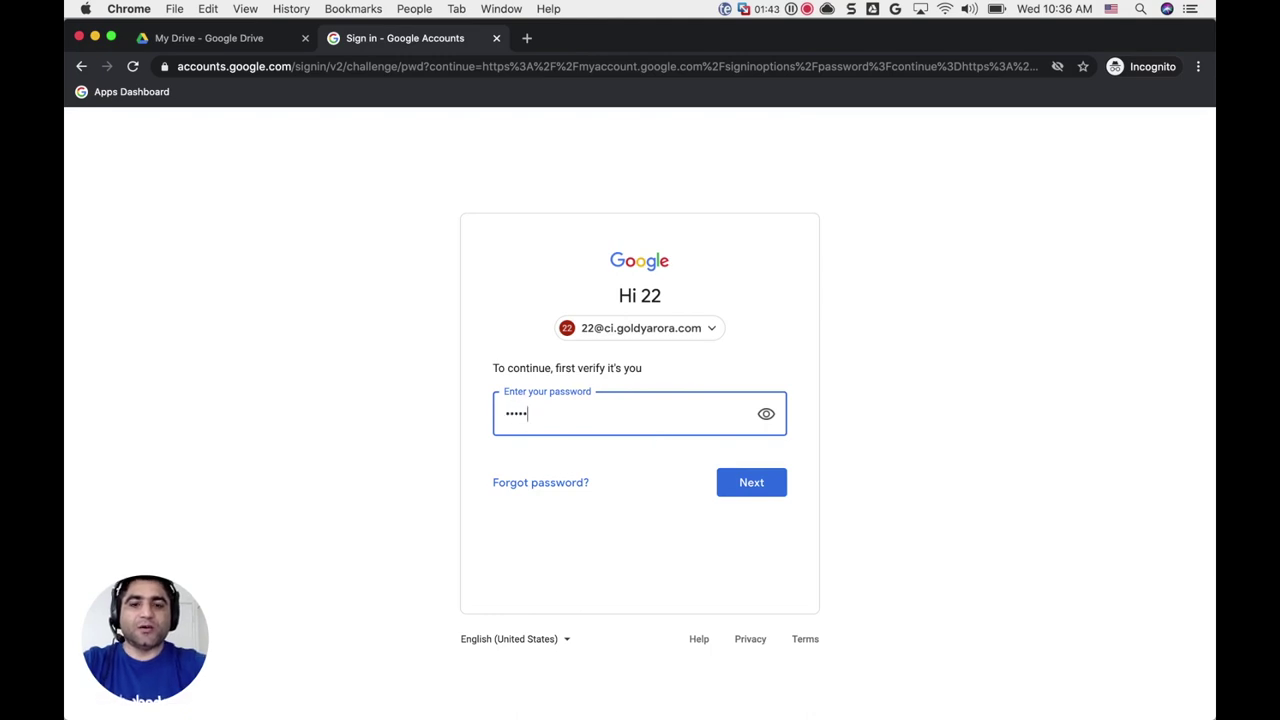
text(•••••••••)
key(Return)
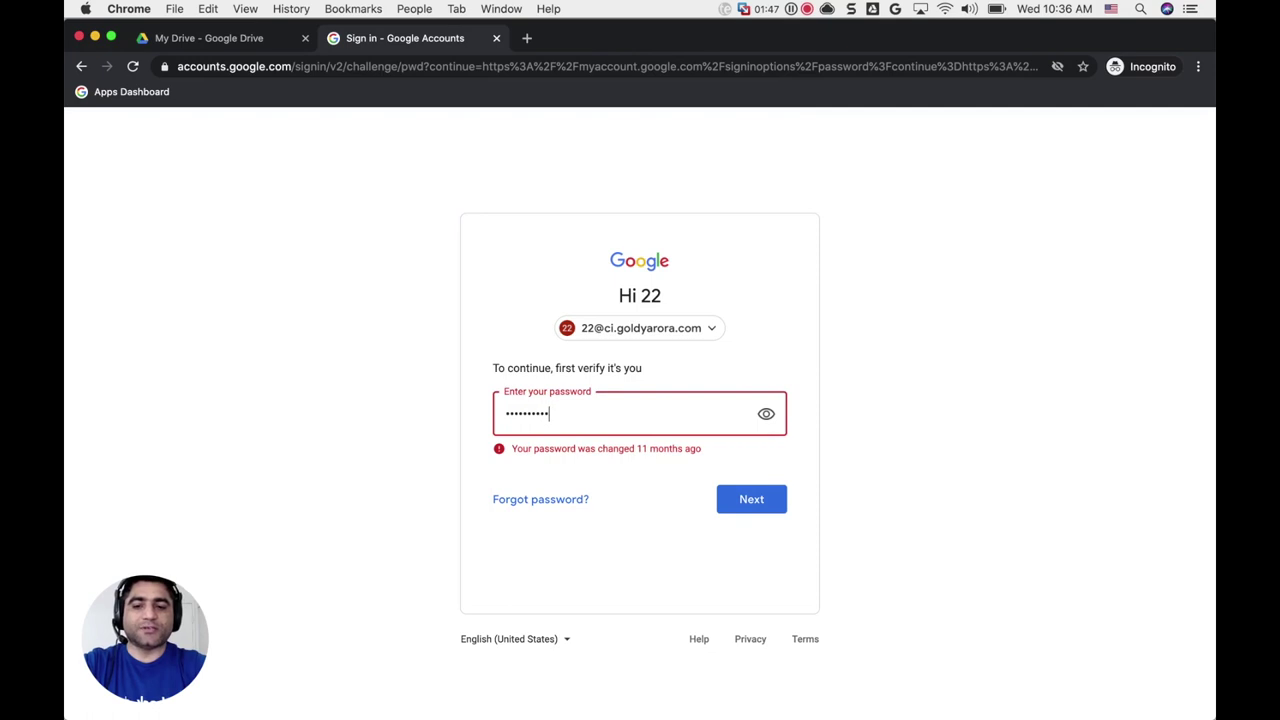
text(••••••••••)
key(Return)
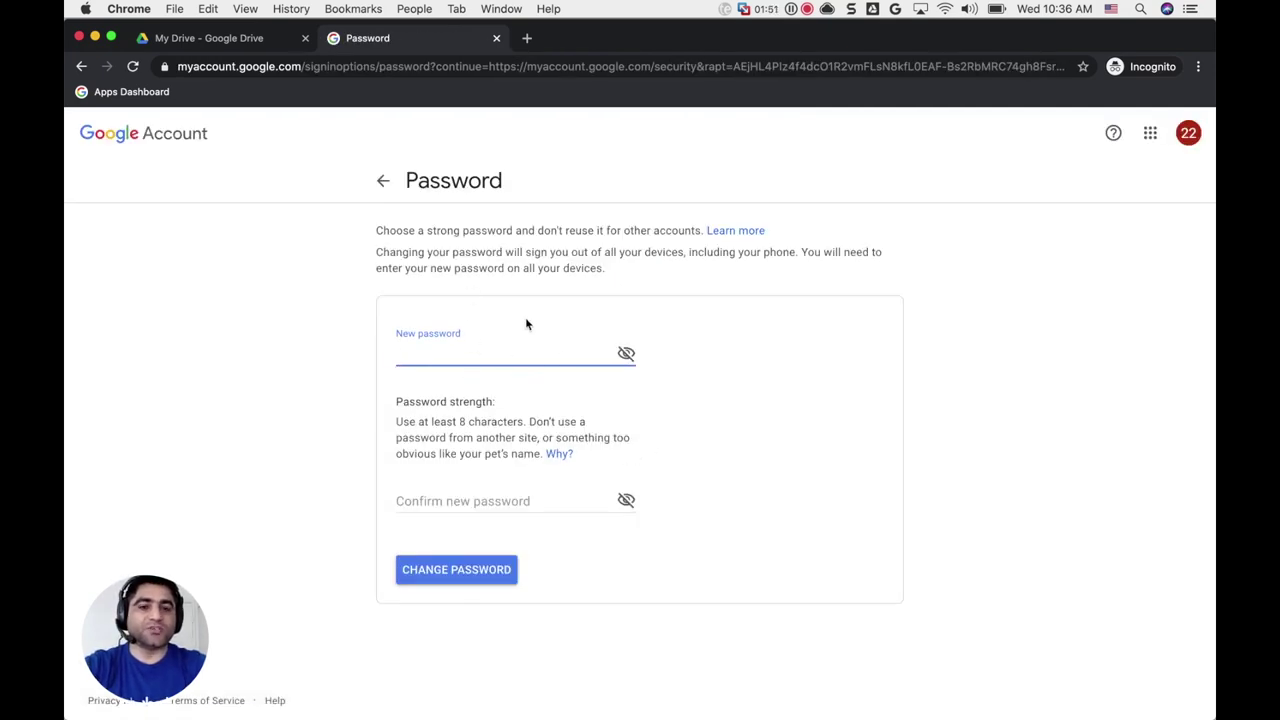
click(384, 185)
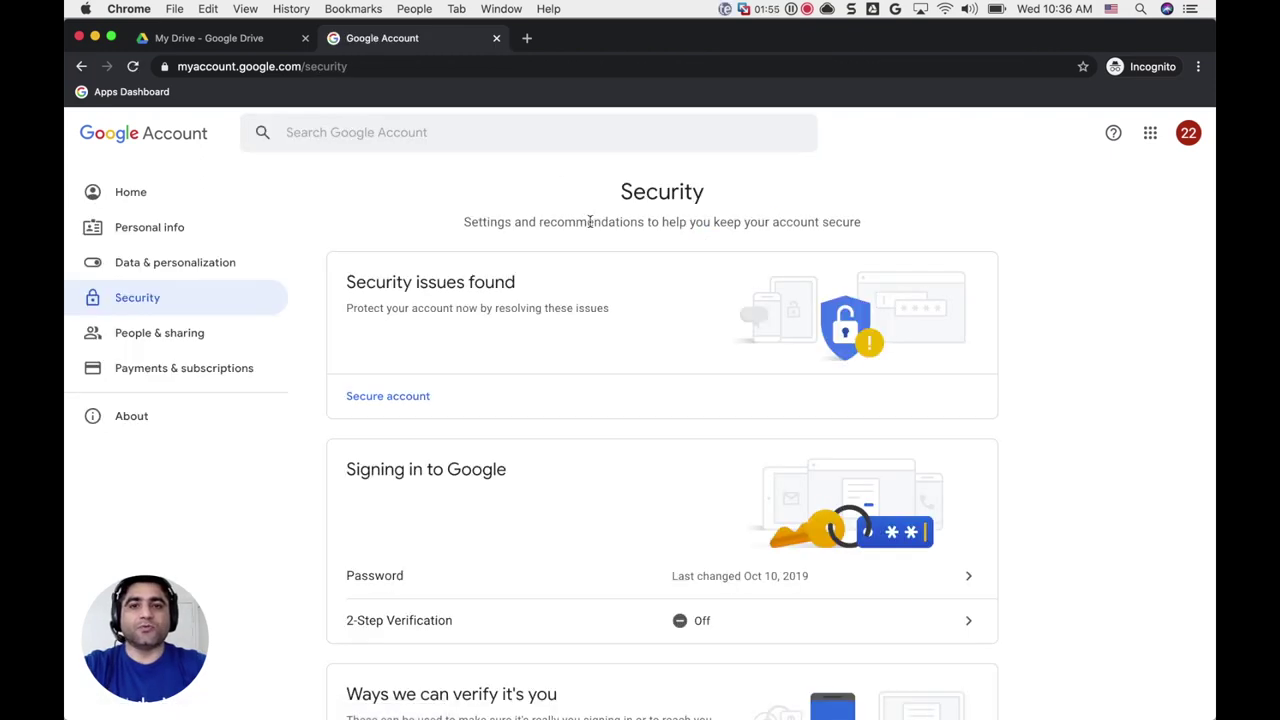
Close the Google Account page and bring the Admin console window forward
click(496, 38)
key(ctrl+Up)
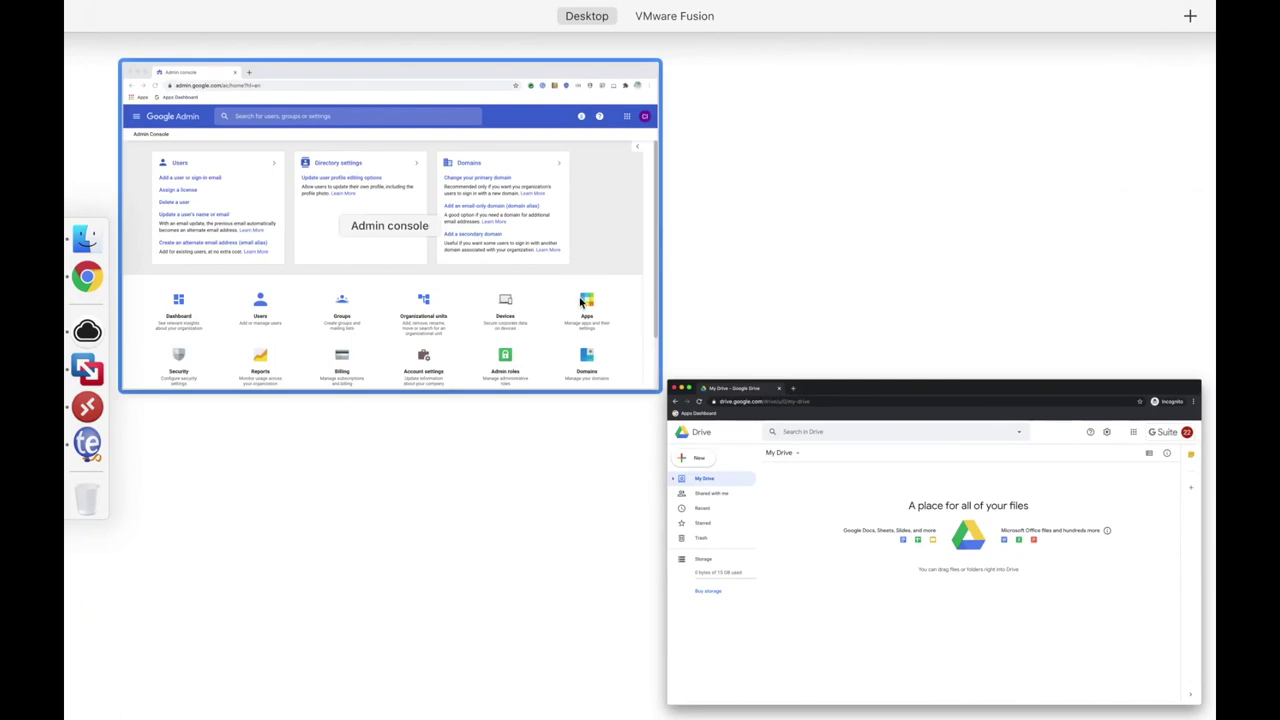
click(580, 303)
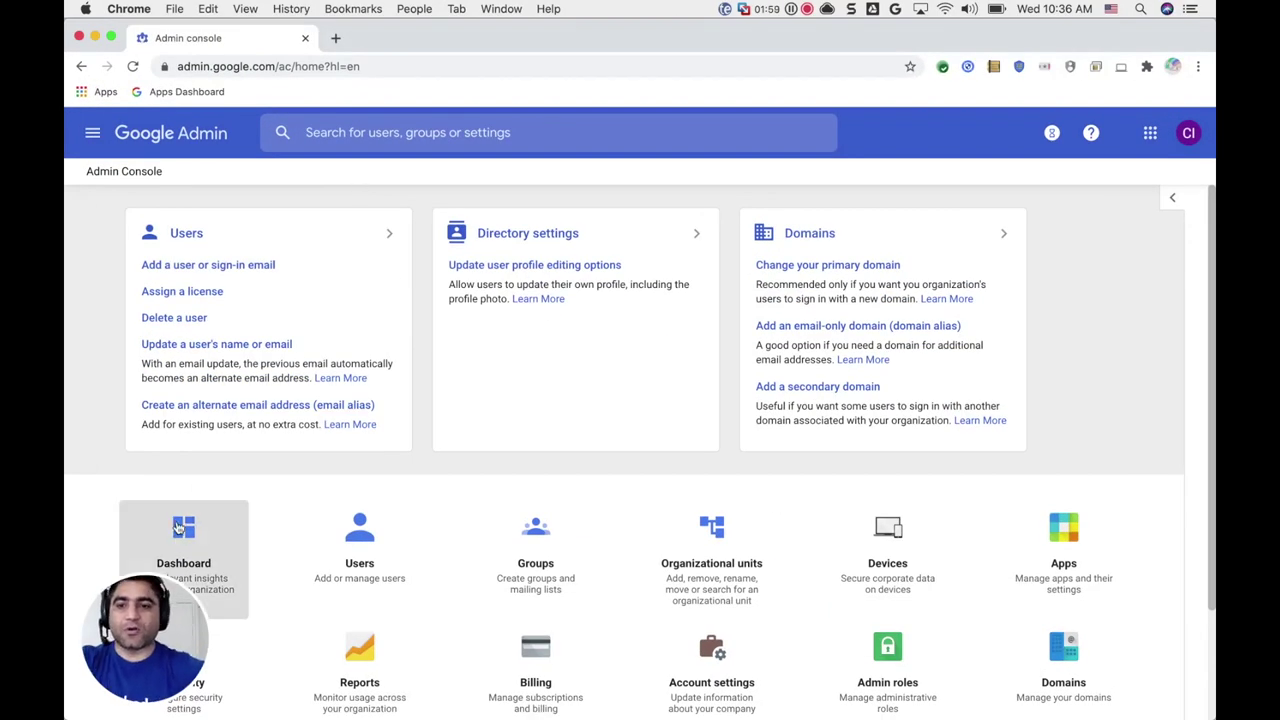
drag(173, 595, 668, 560)
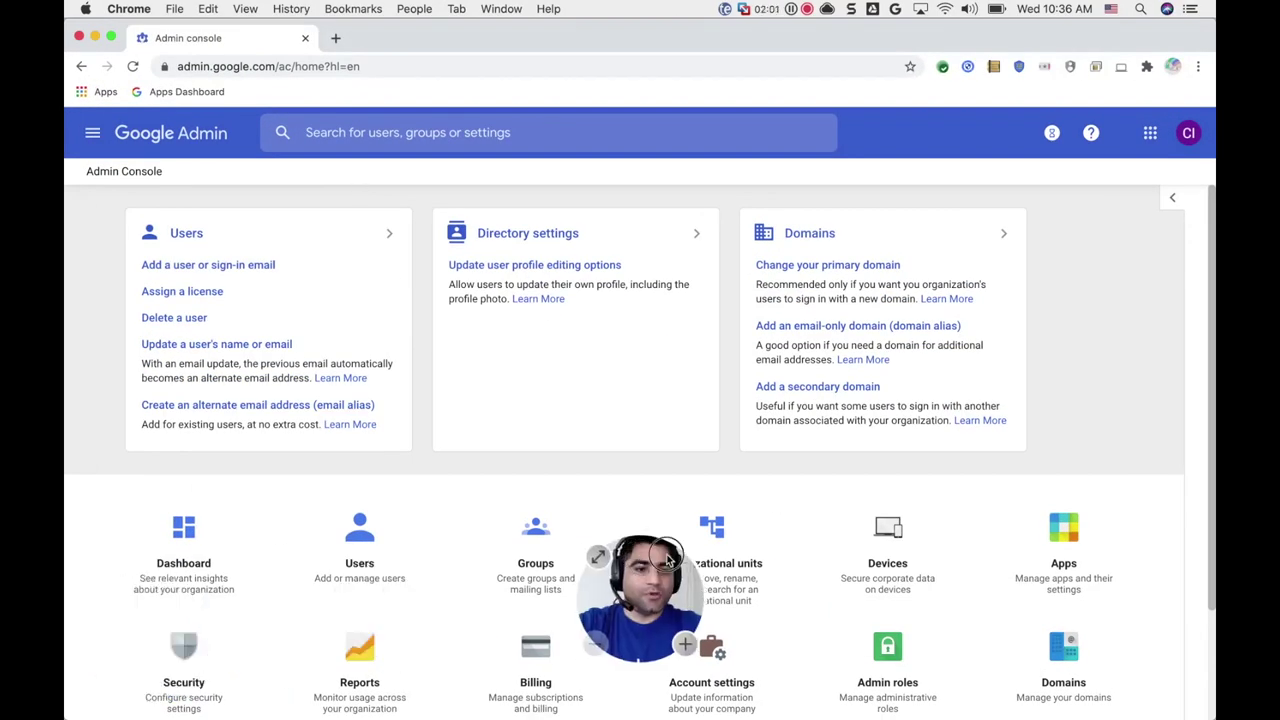
Go to Security settings and open 'Set up single sign-on (SSO) with a third party IdP'
click(92, 133)
mouse_move(193, 440)
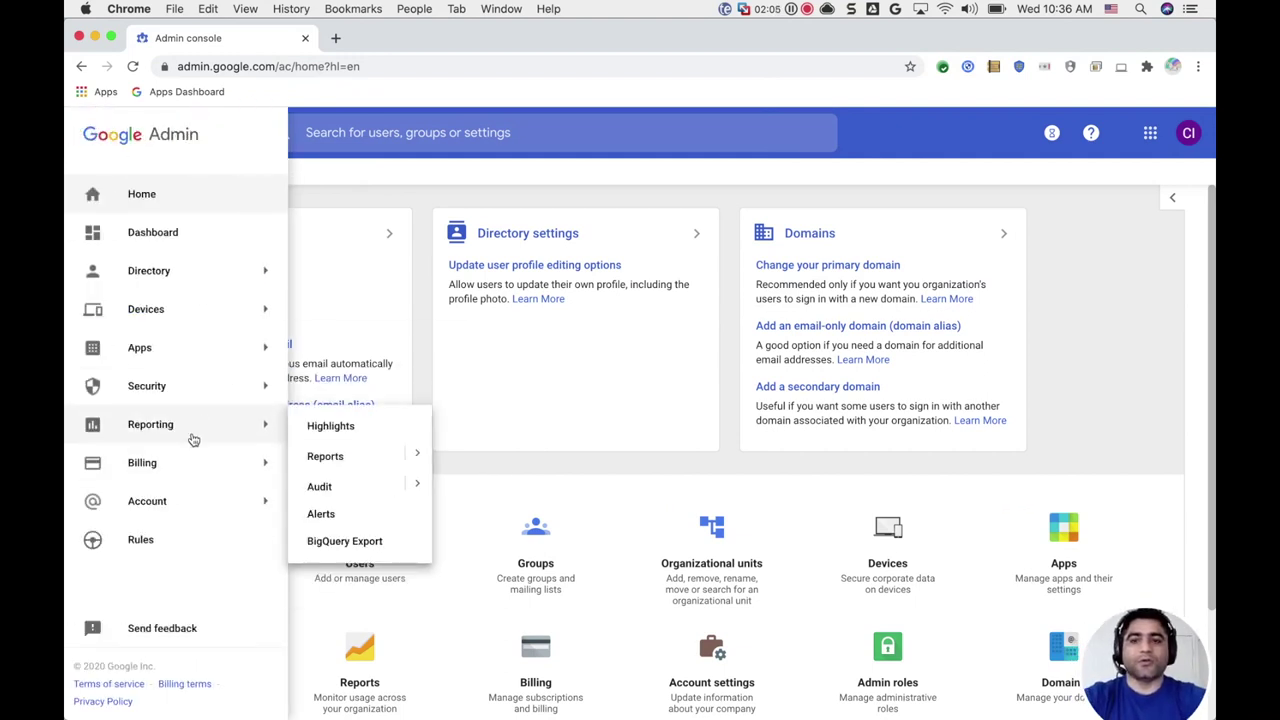
mouse_move(294, 395)
click(332, 580)
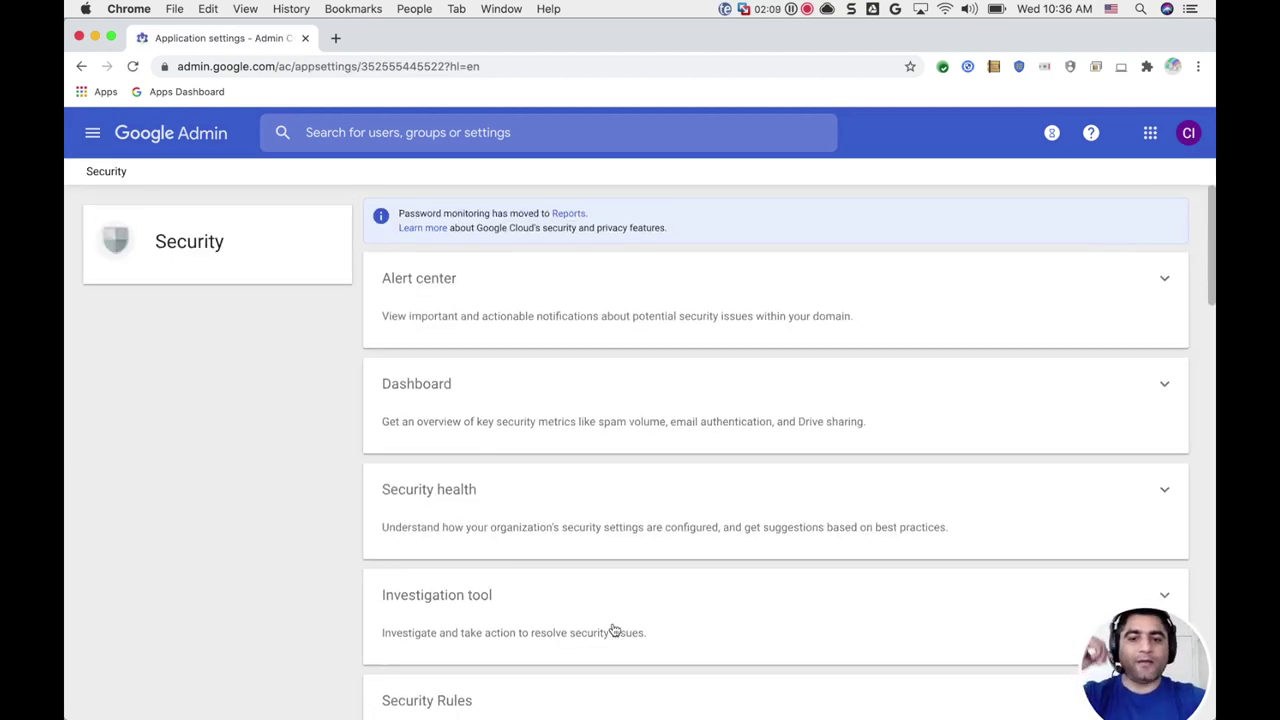
scroll(614, 629, down, 8)
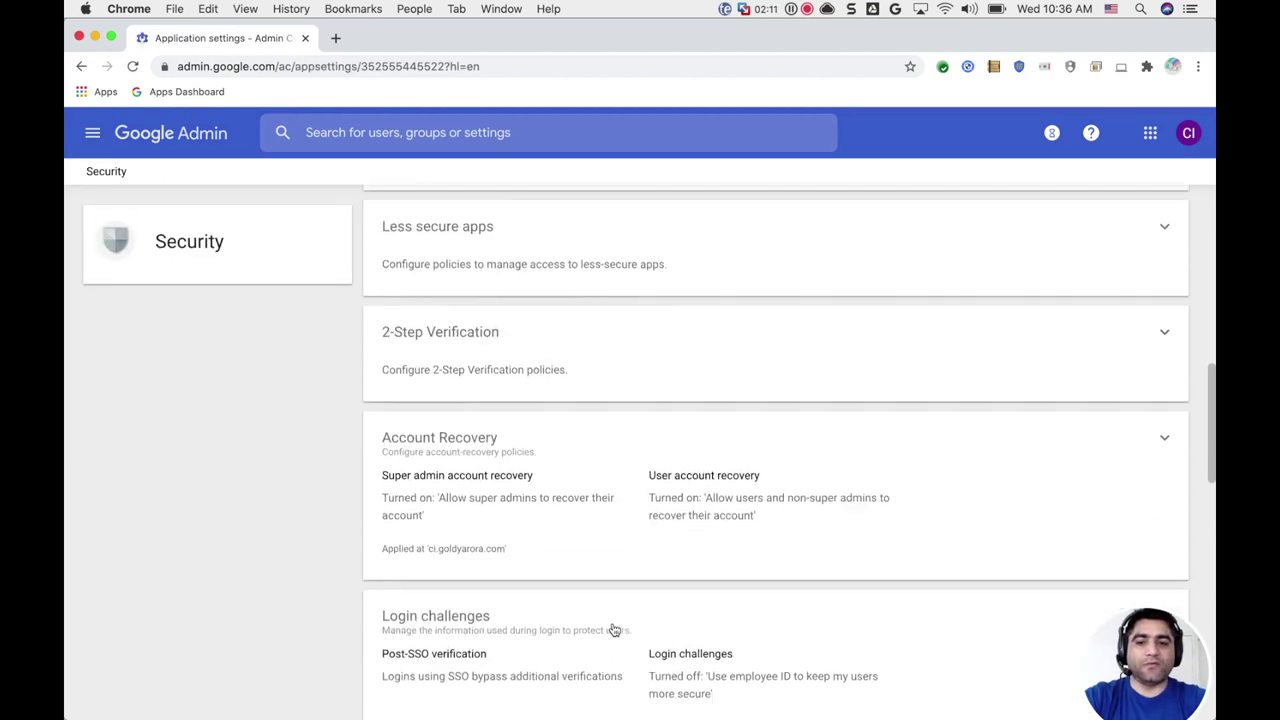
scroll(614, 629, down, 7)
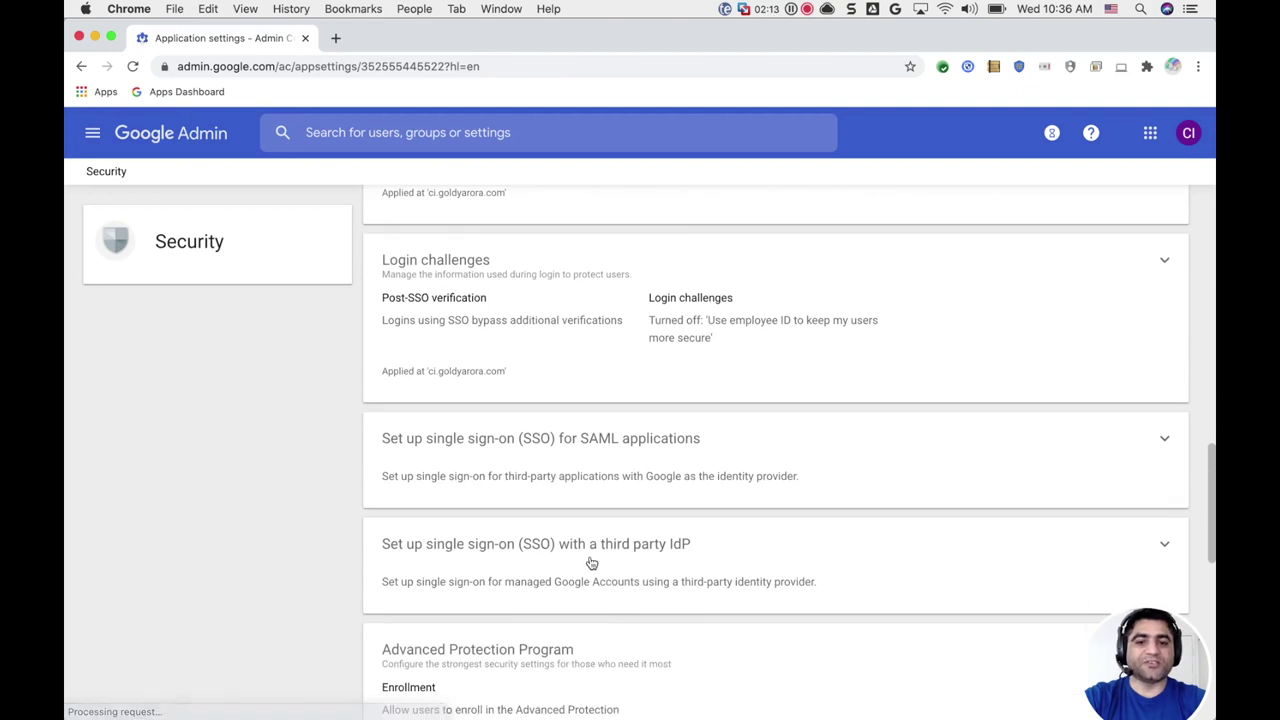
click(591, 563)
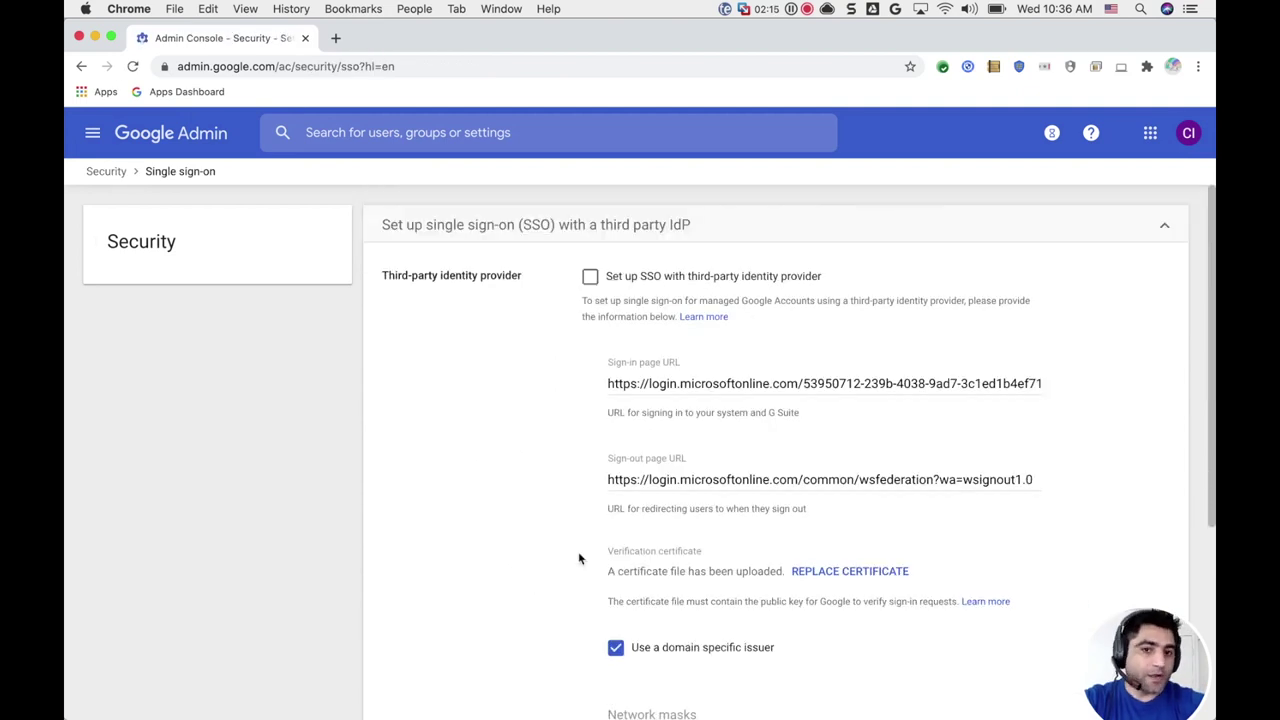
Scroll to the bottom of the SSO settings and put the cursor in the Change password URL field
scroll(578, 568, down, 6)
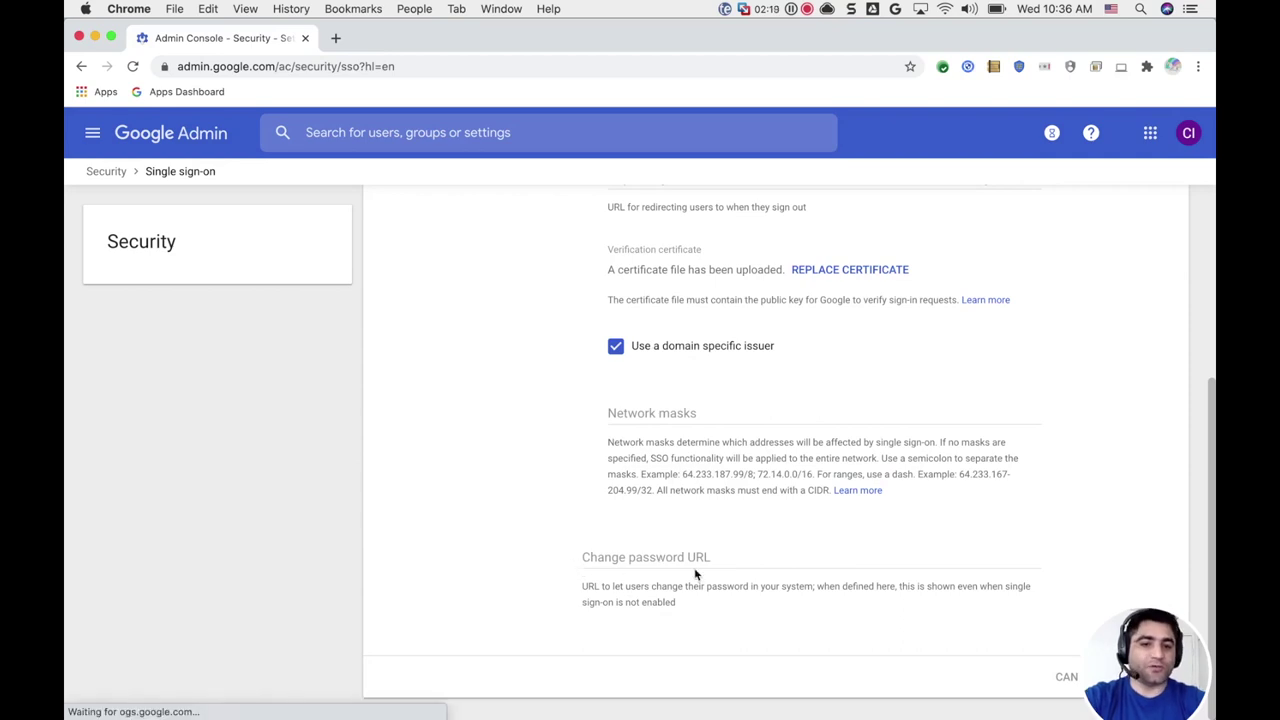
click(583, 586)
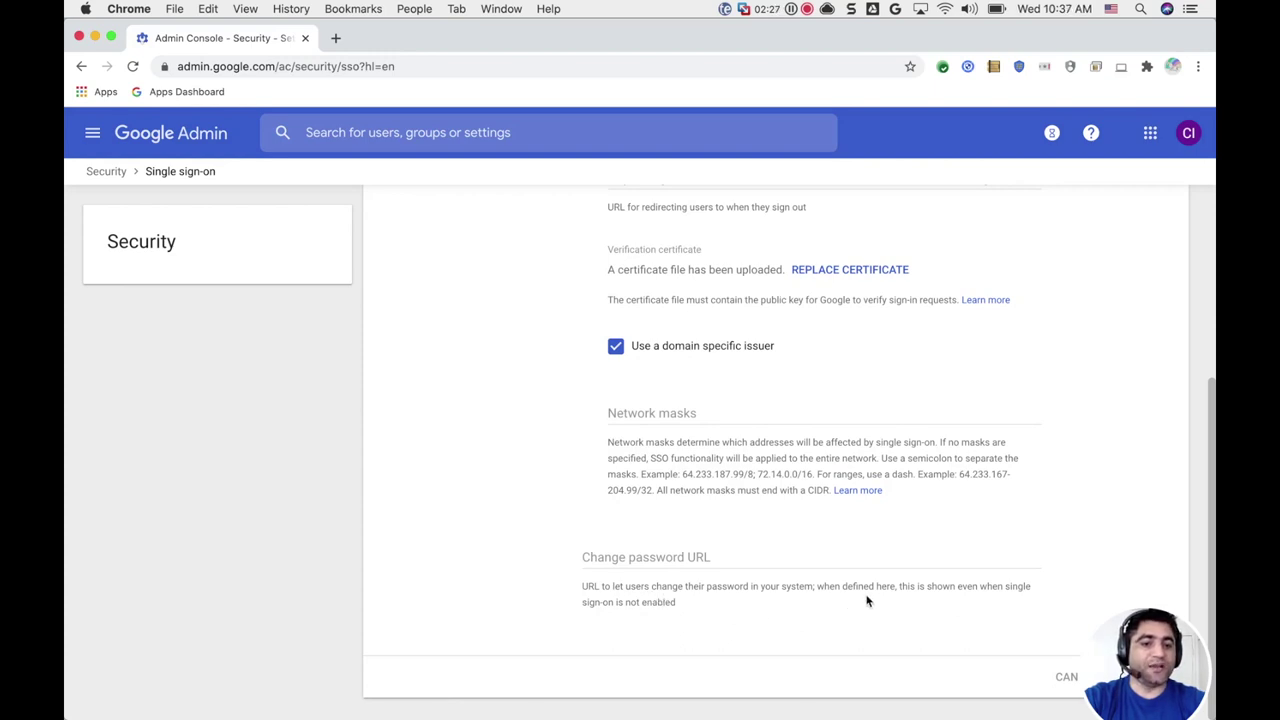
drag(902, 587, 908, 608)
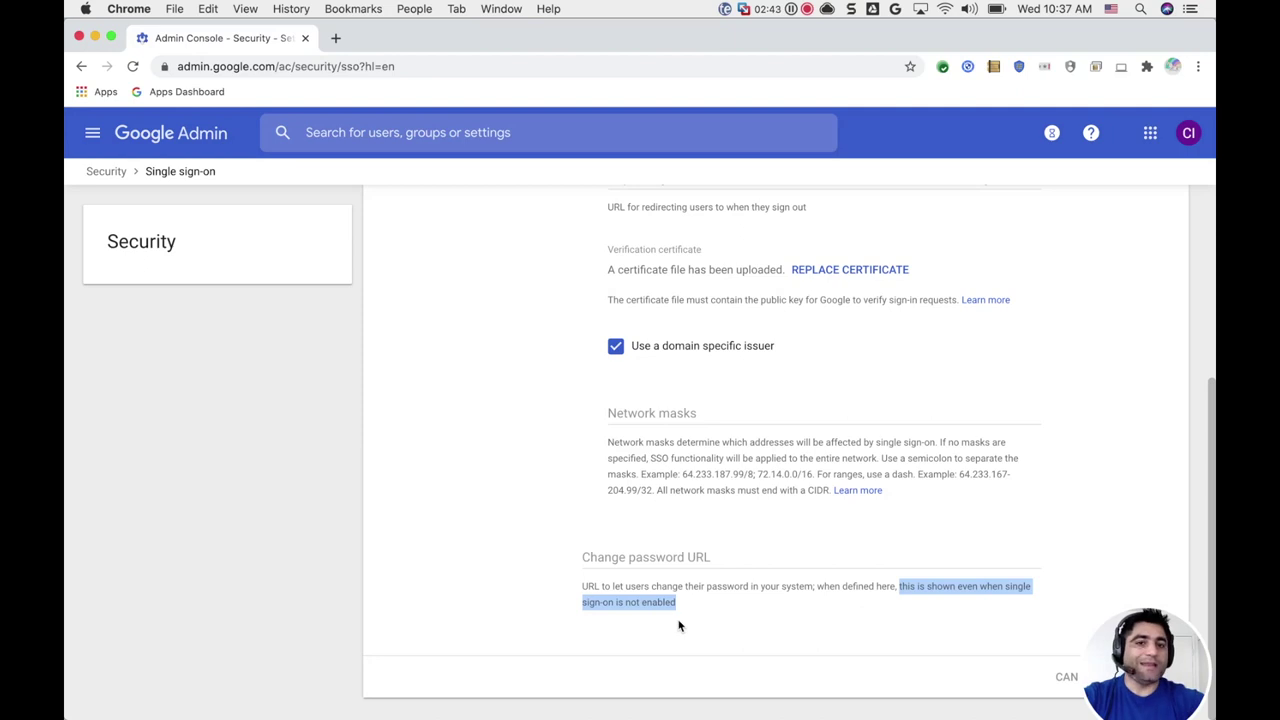
scroll(679, 626, up, 5)
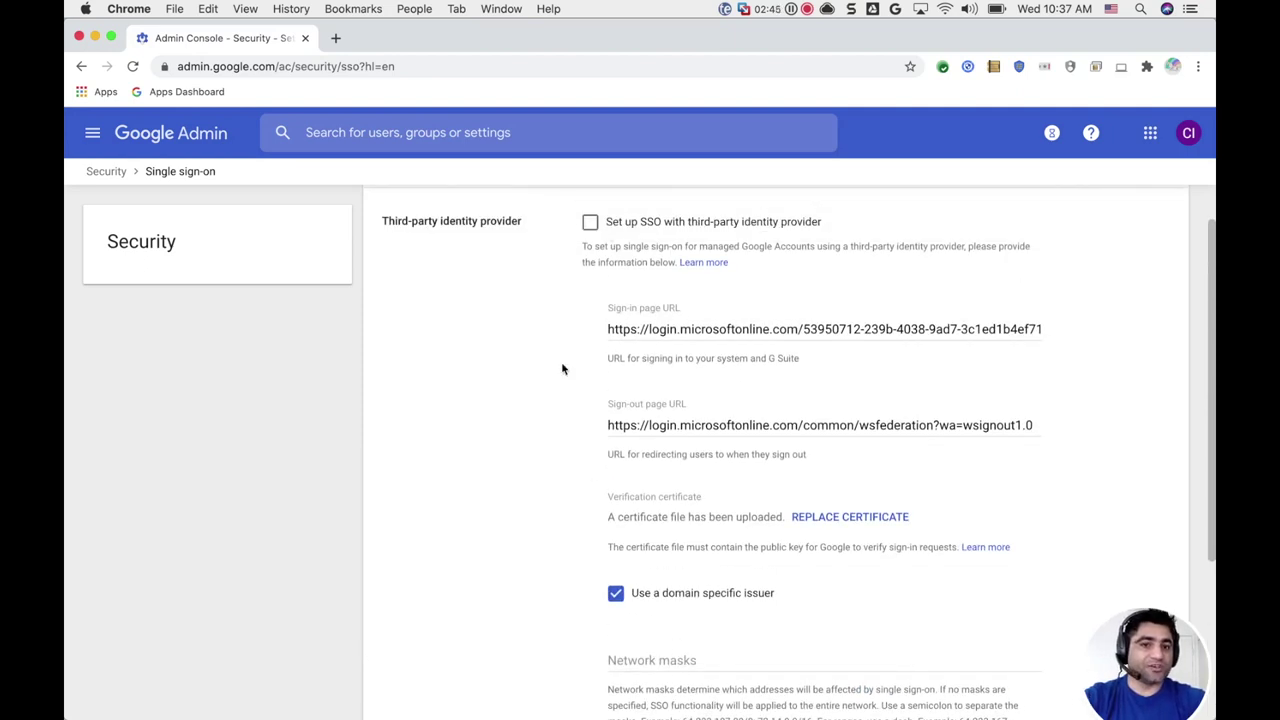
scroll(543, 634, down, 5)
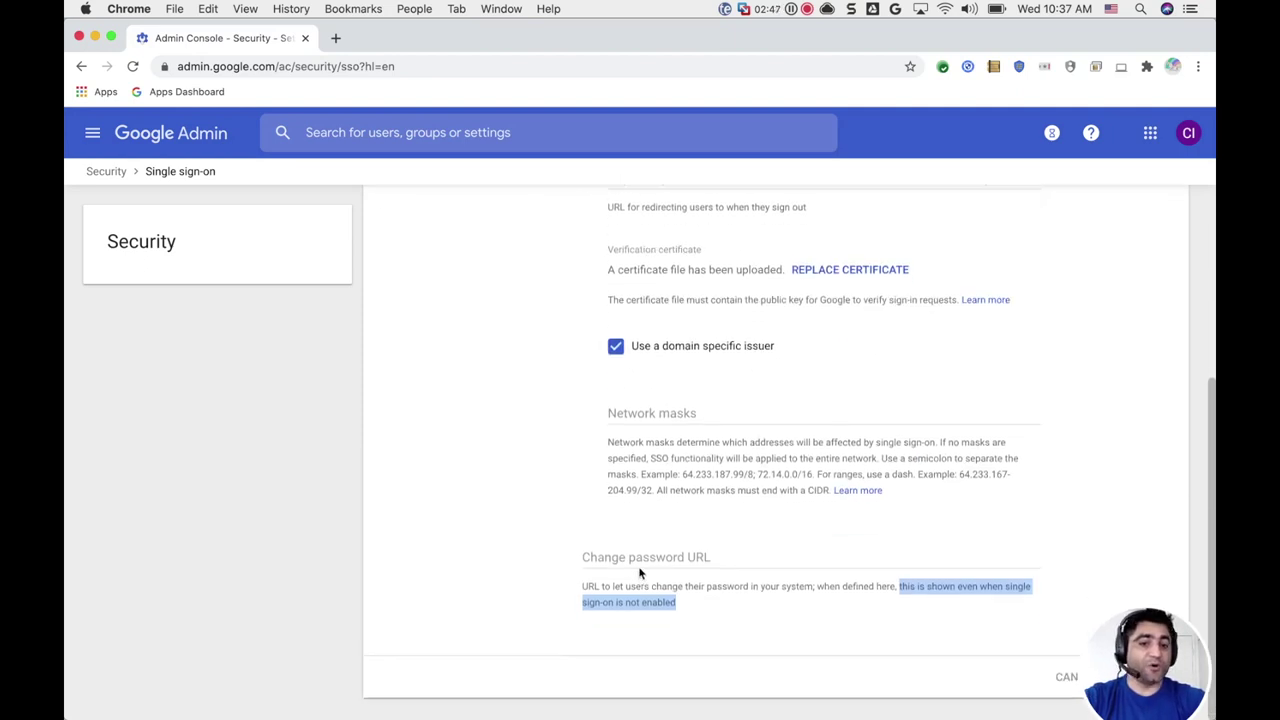
click(639, 566)
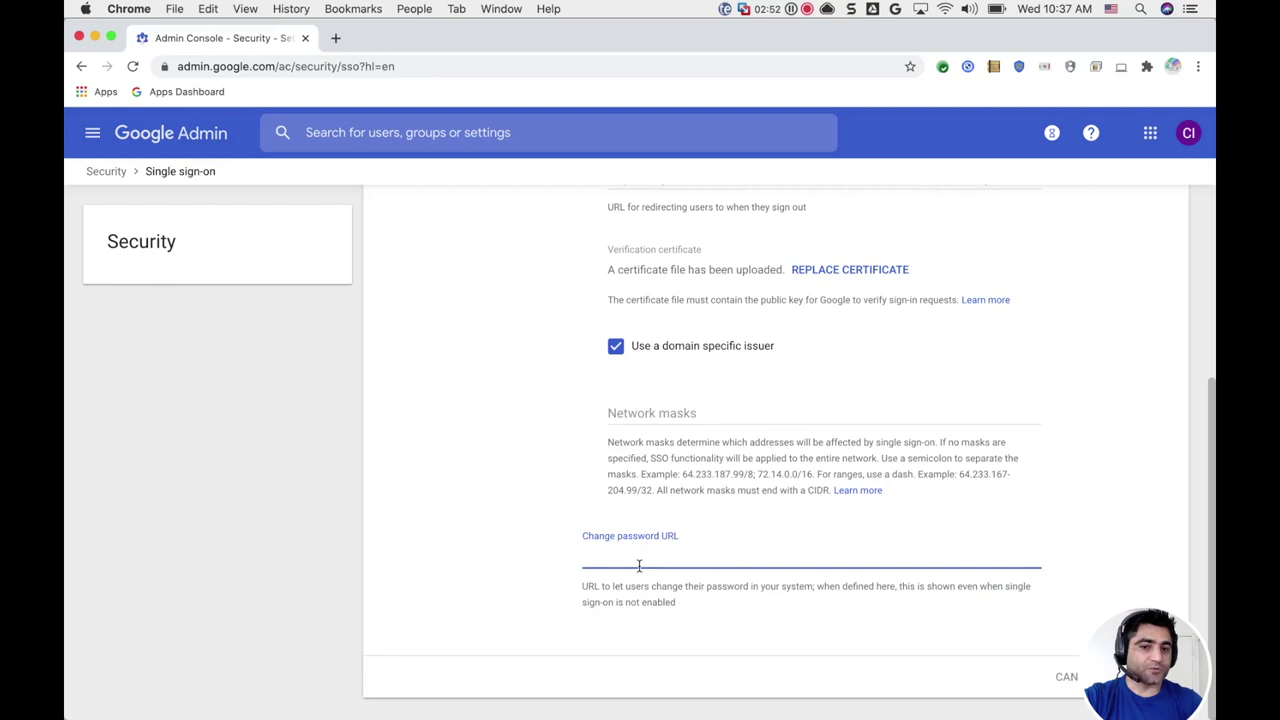
text(https)
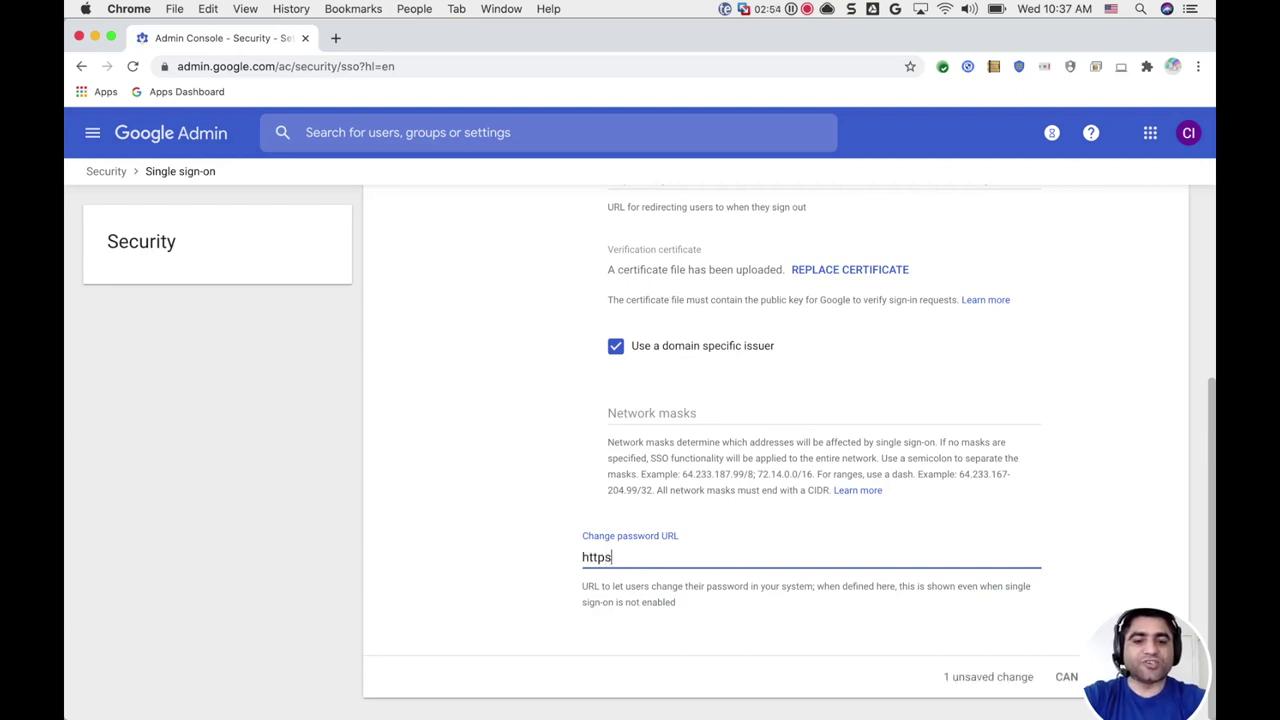
text(://www.glod)
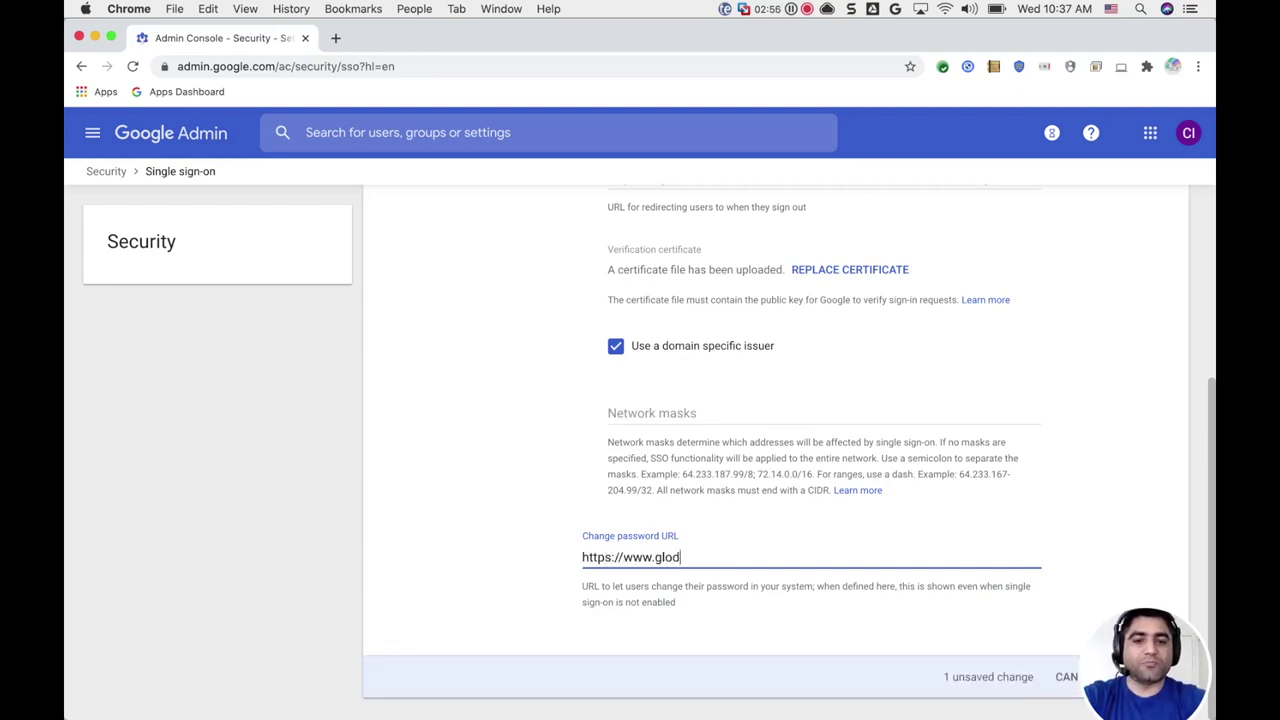
key(BackSpace)
key(BackSpace)
key(BackSpace)
text(oldyaro)
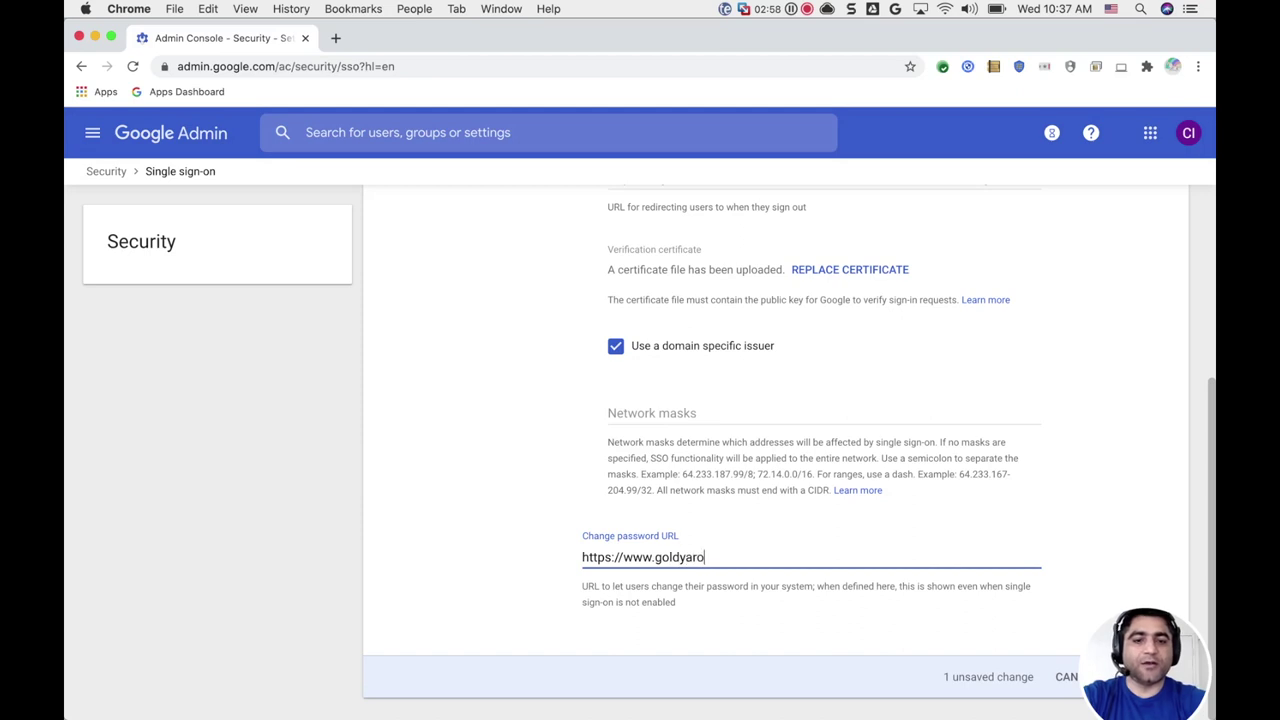
text(ra.com)
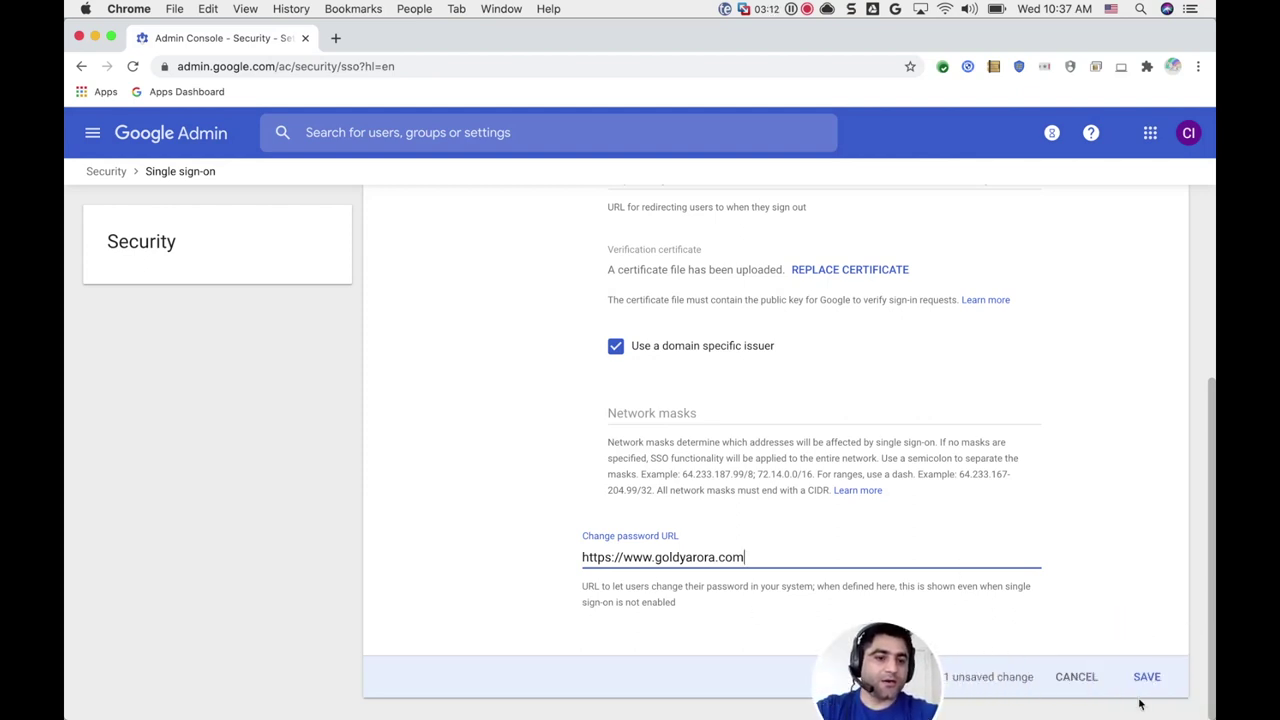
click(1148, 677)
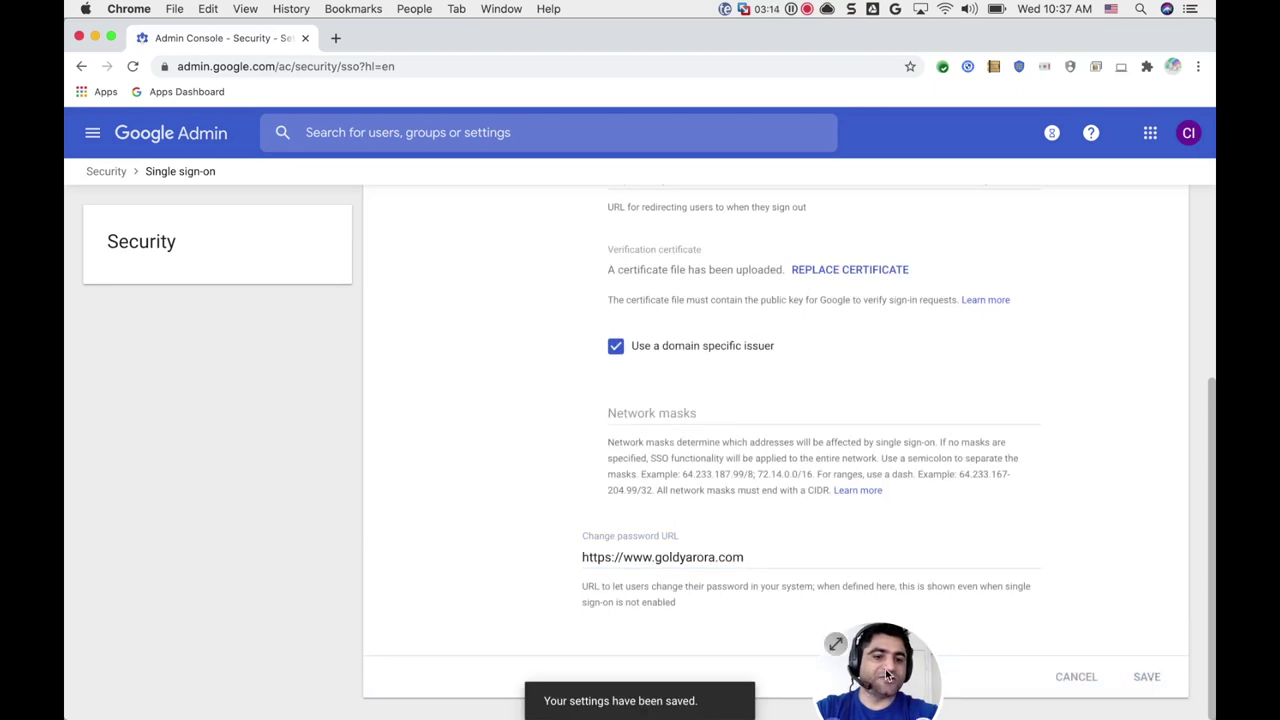
drag(893, 683, 1130, 688)
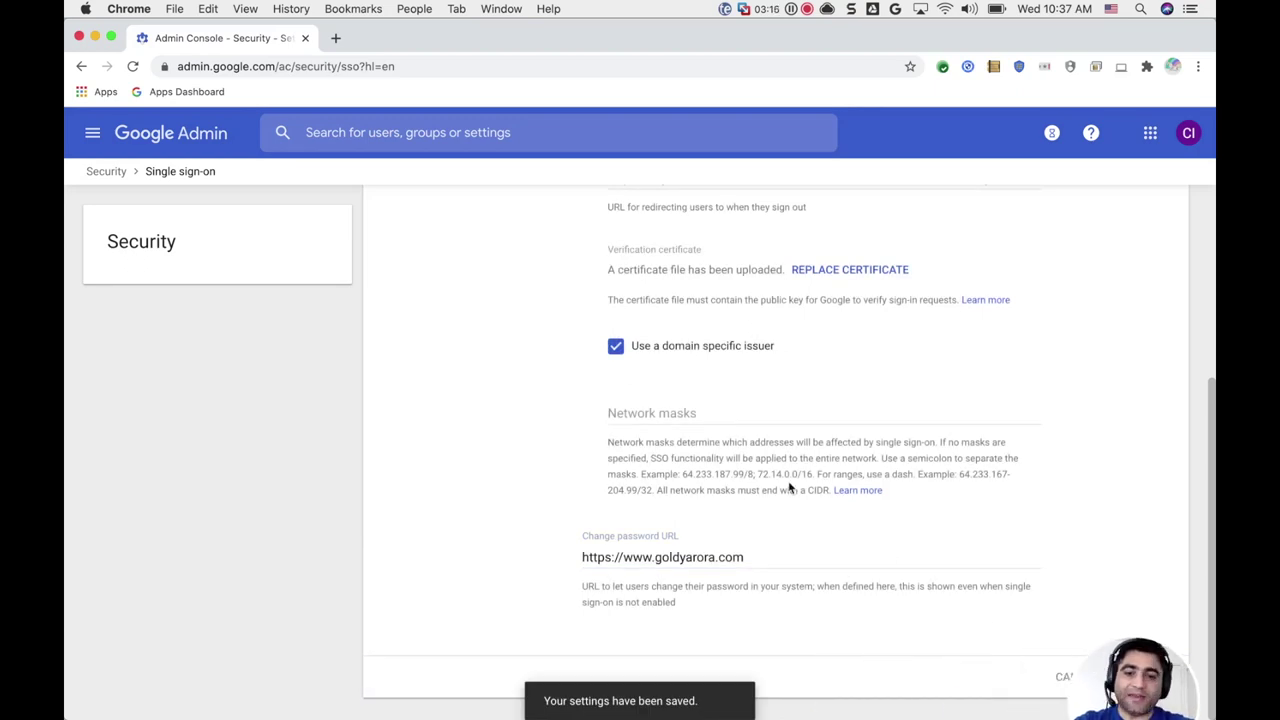
key(ctrl+Up)
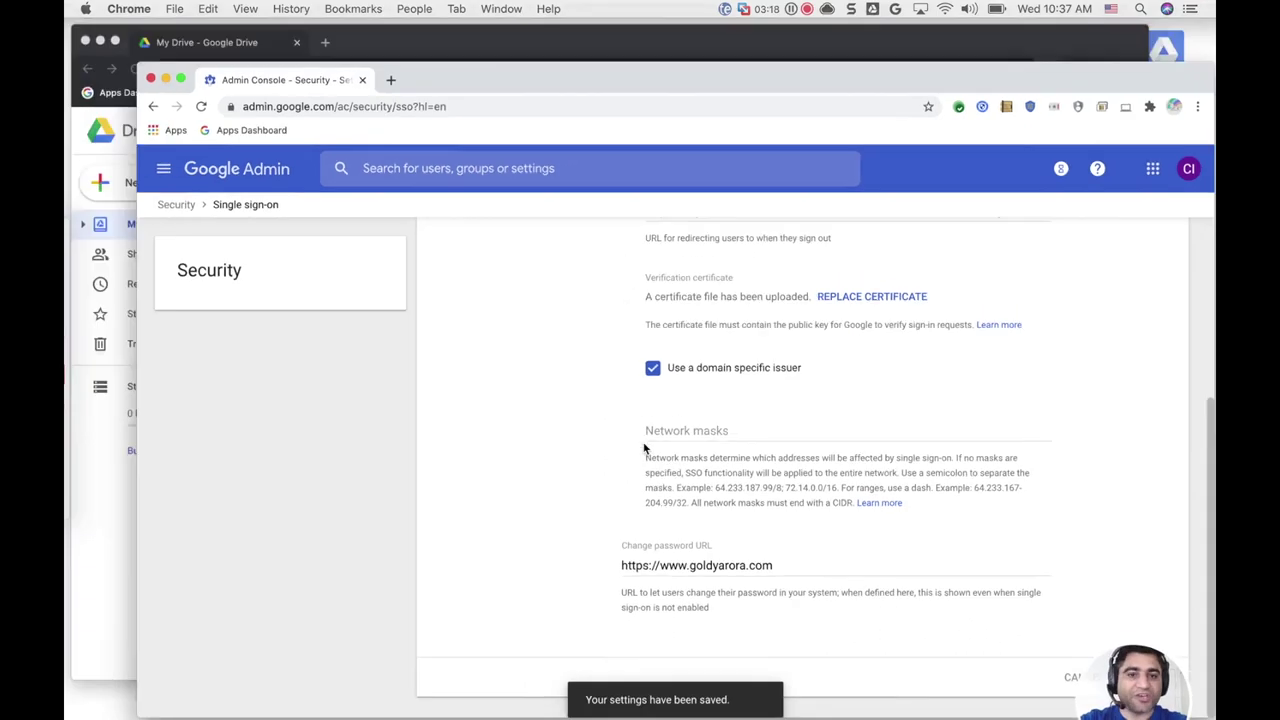
From the Drive window, try the Google Account Security page's Password option to check the redirect
click(570, 351)
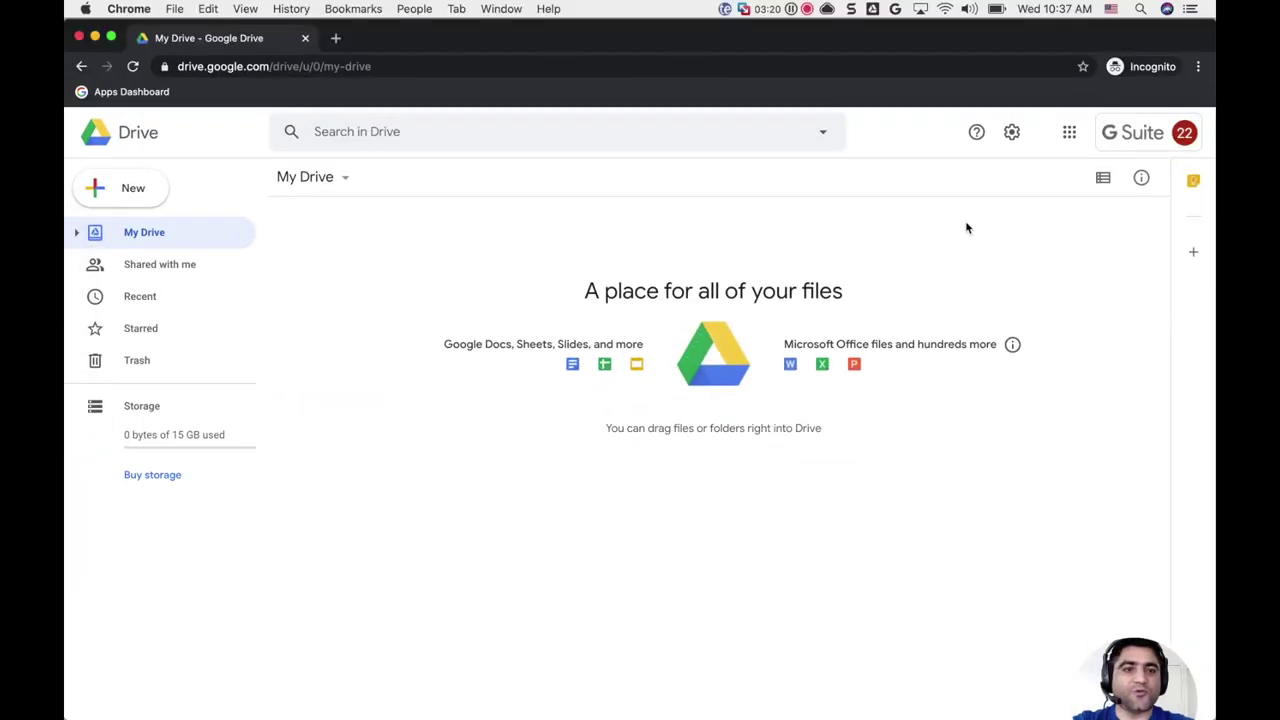
click(1155, 145)
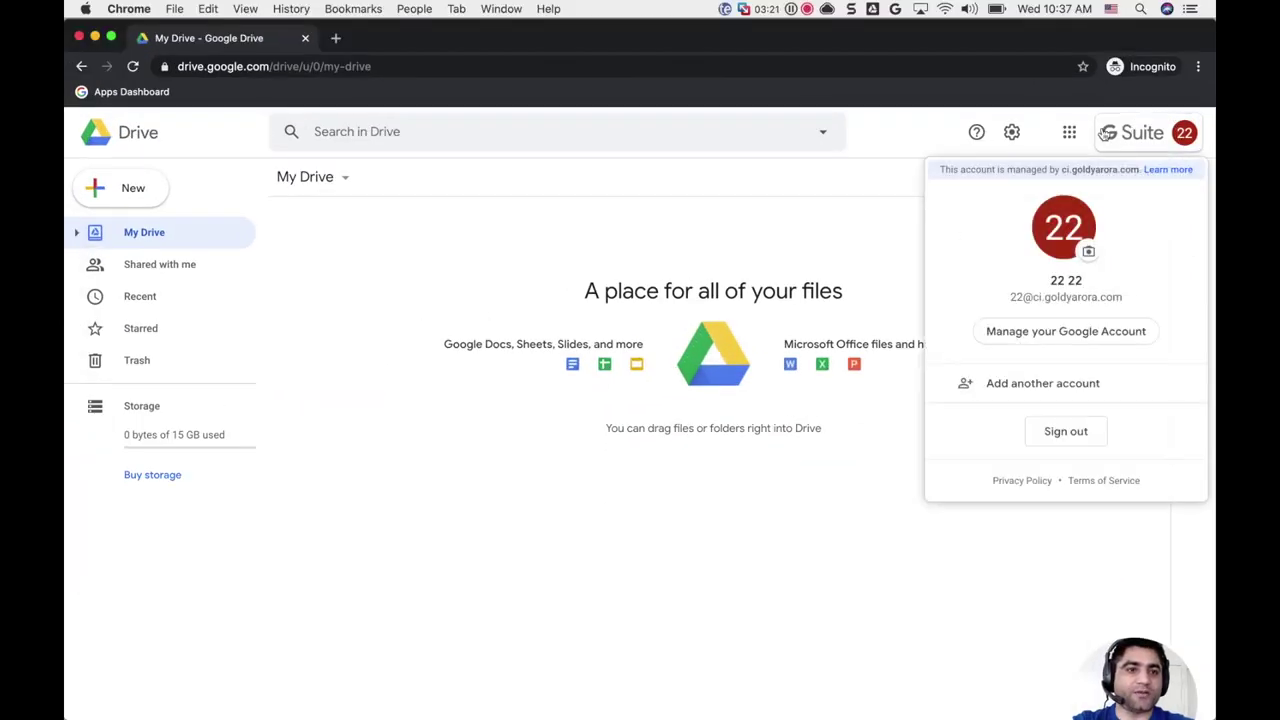
click(1027, 333)
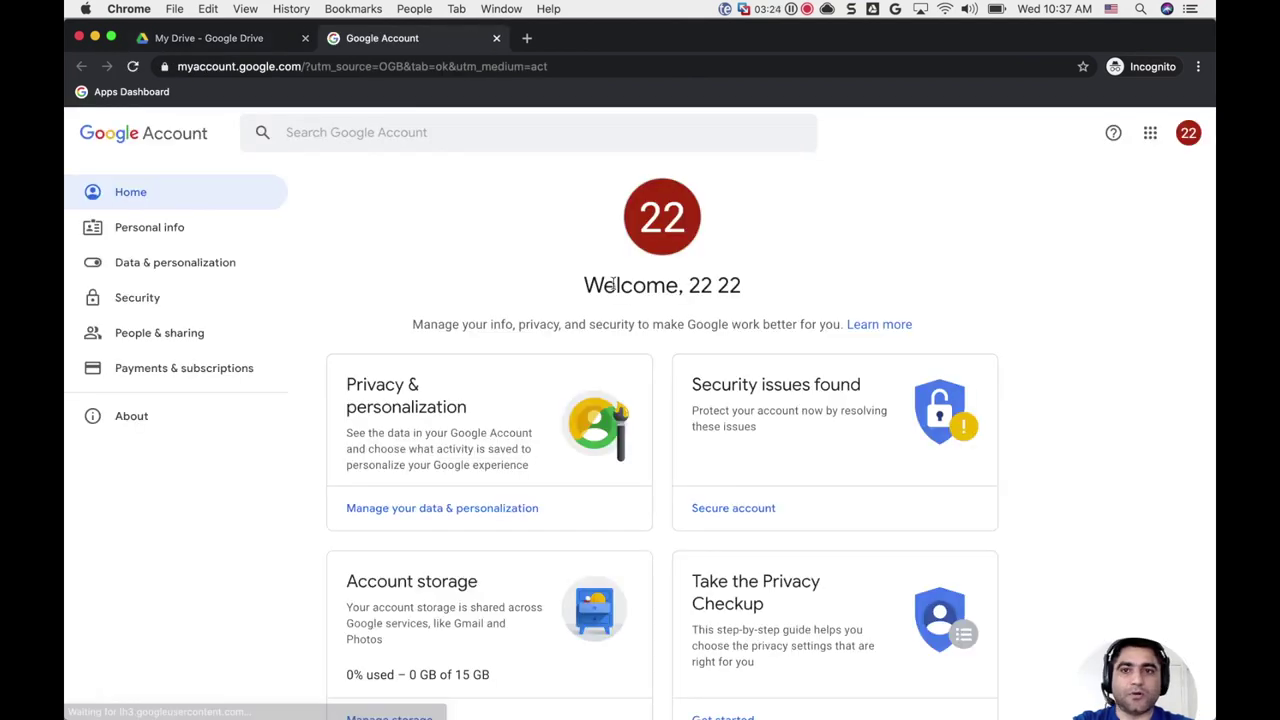
click(160, 300)
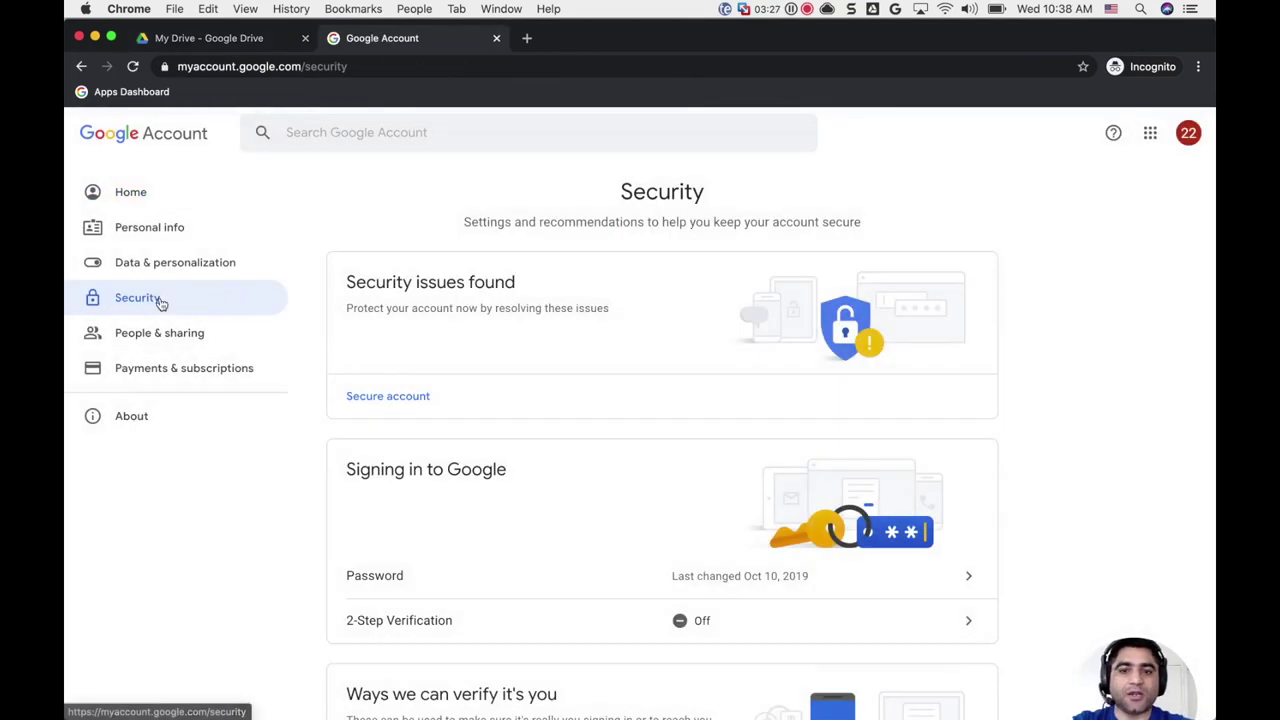
scroll(551, 590, down, 3)
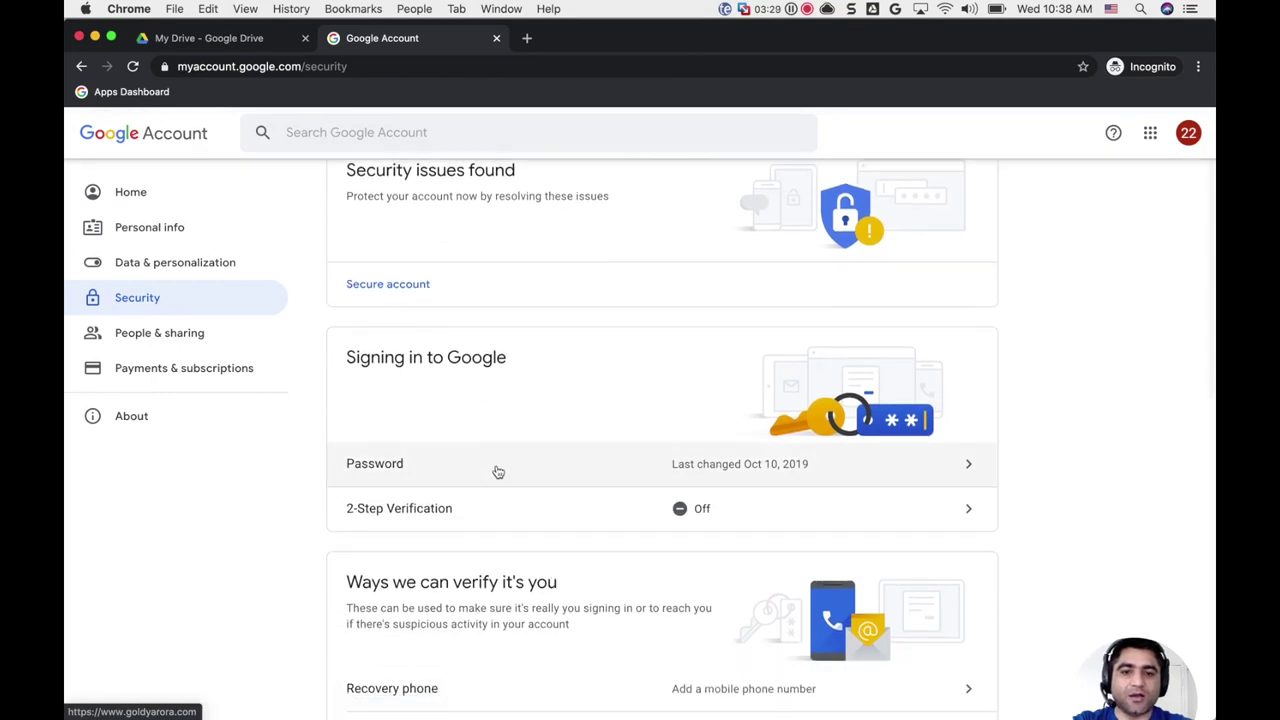
click(838, 474)
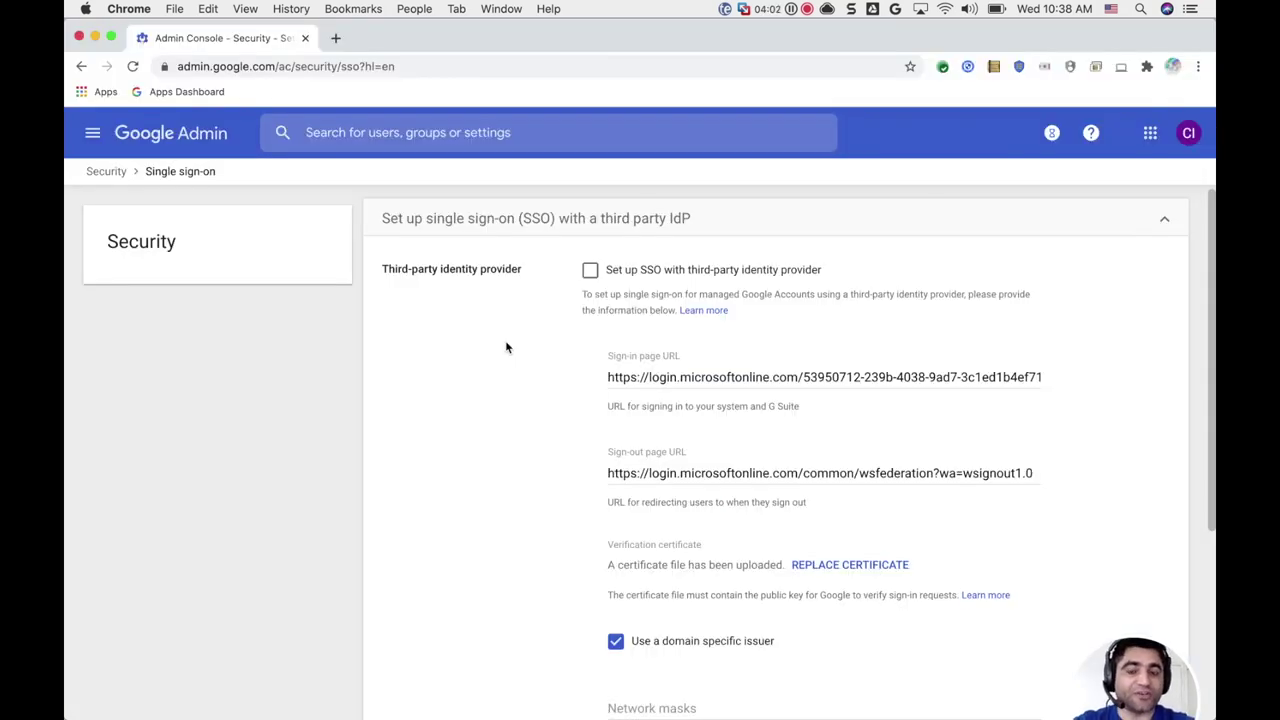
Scroll the SSO settings down to show the saved Change password URL
scroll(506, 347, down, 5)
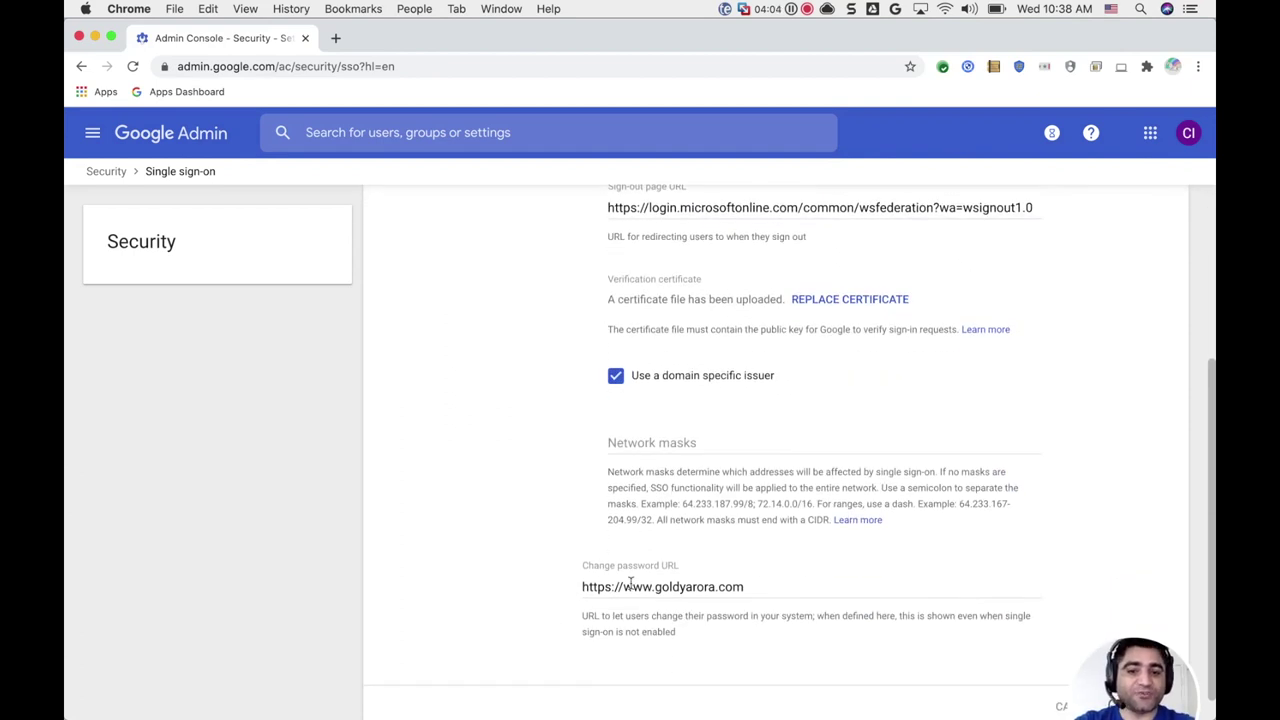